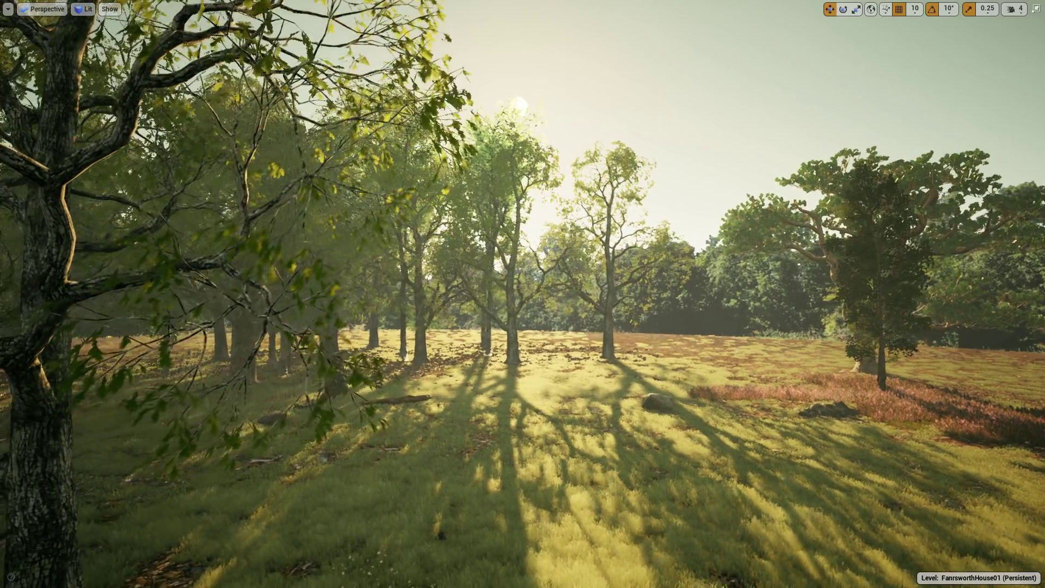
key(q)
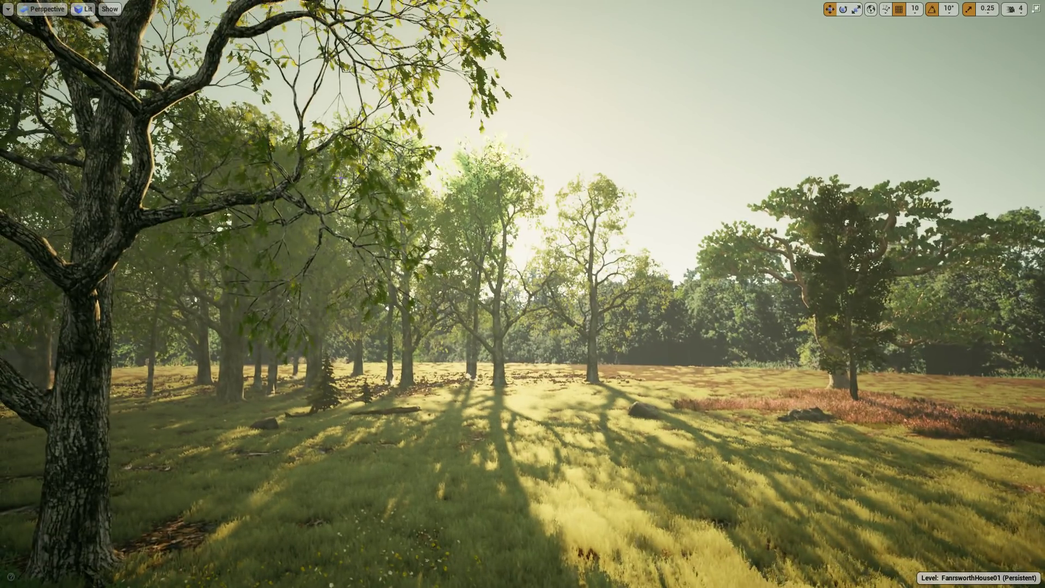
right_drag(342, 247, 423, 338)
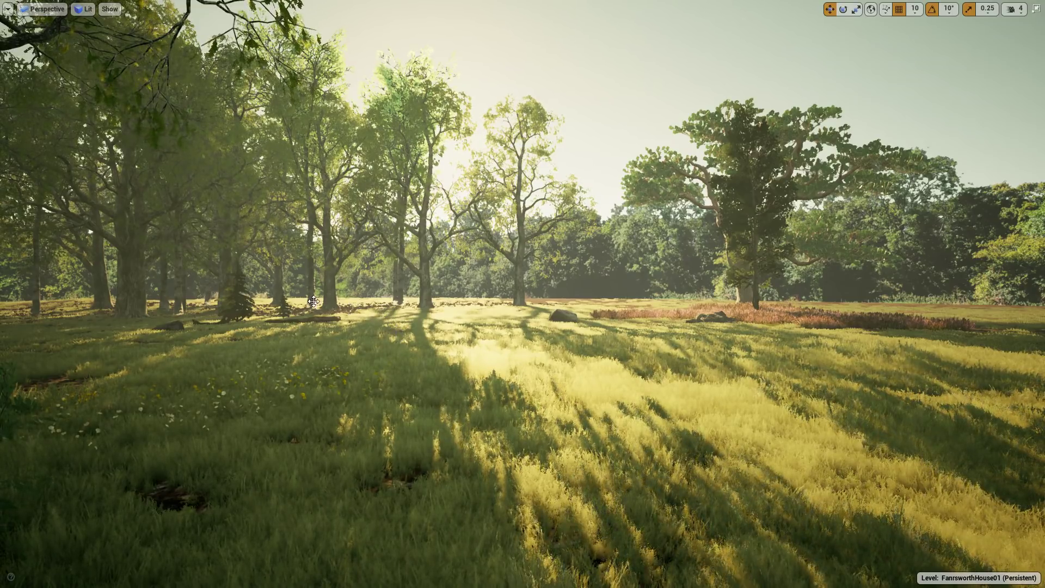
middle_drag(425, 287, 403, 232)
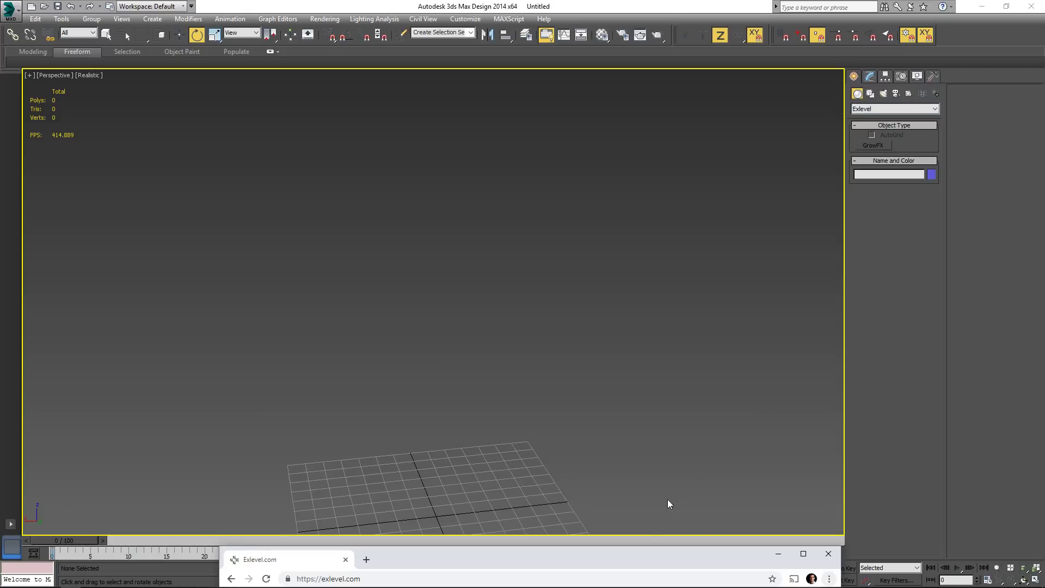
Step: Bring up the browser on the Exlevel website and browse the free plant models in its Plants Library
drag(655, 559, 617, 35)
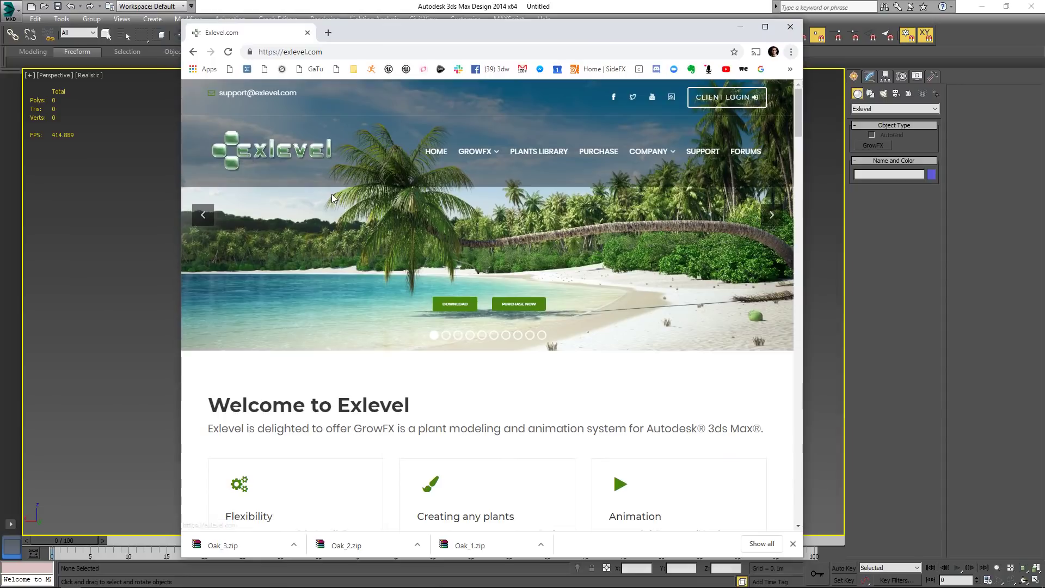
click(533, 162)
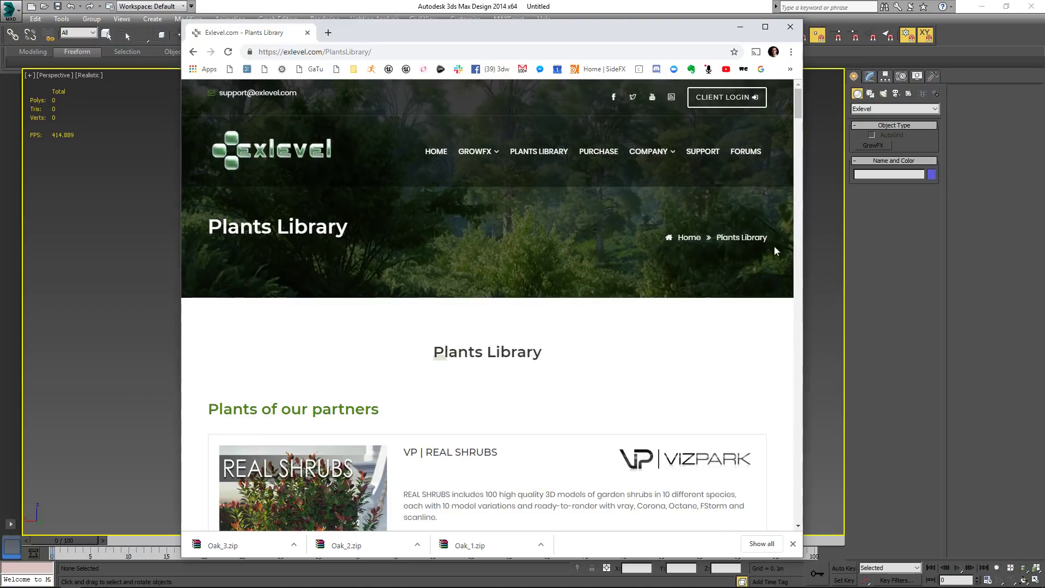
drag(798, 101, 786, 405)
scroll(413, 319, up, 9)
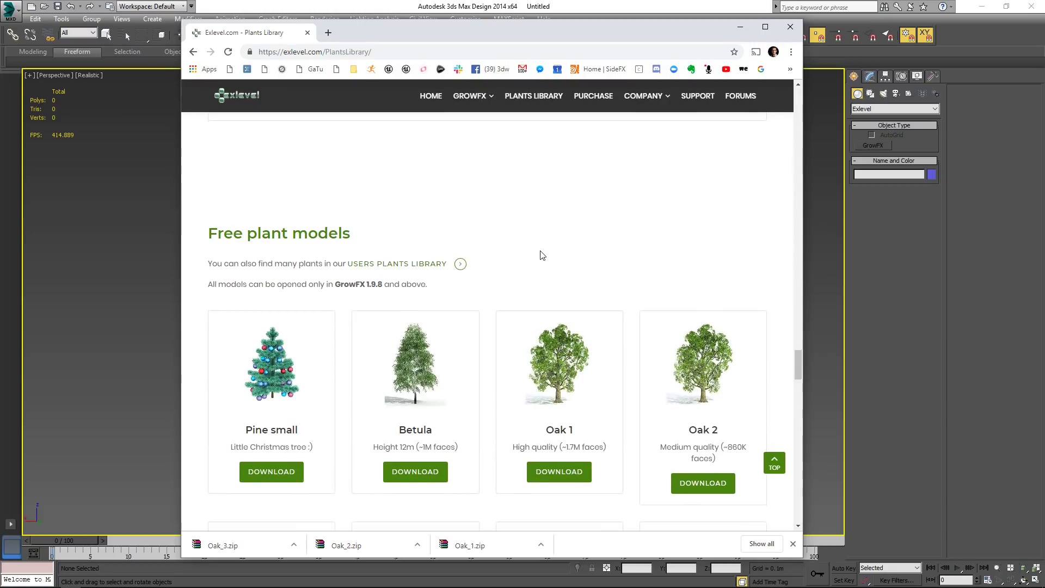
scroll(542, 252, down, 2)
scroll(653, 286, down, 1)
scroll(329, 369, down, 1)
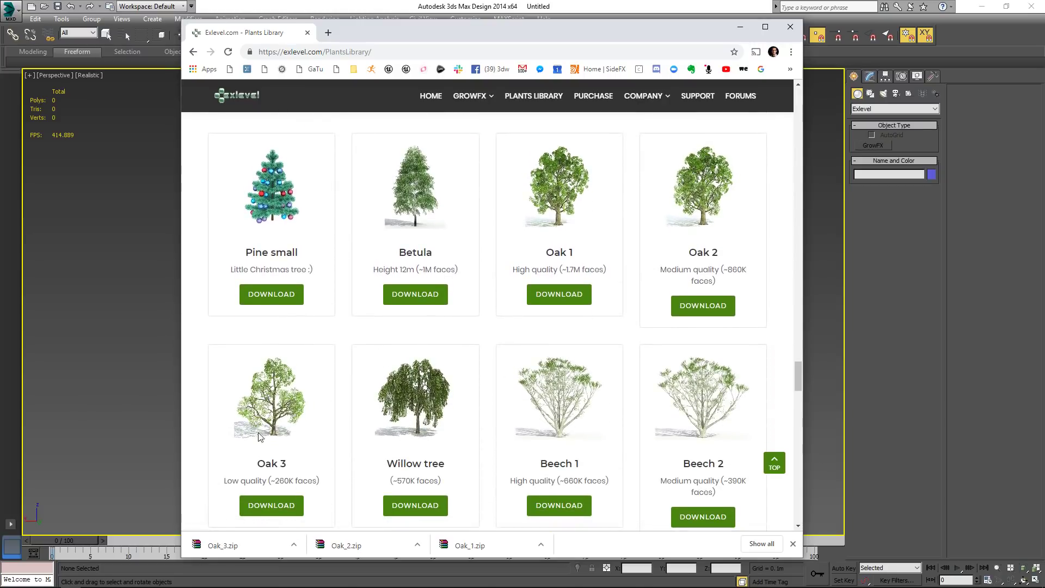
Step: Switch to 3ds Max and create a GrowFX object with an icon size of about 0.185 m near the grid's centre
click(914, 268)
click(874, 146)
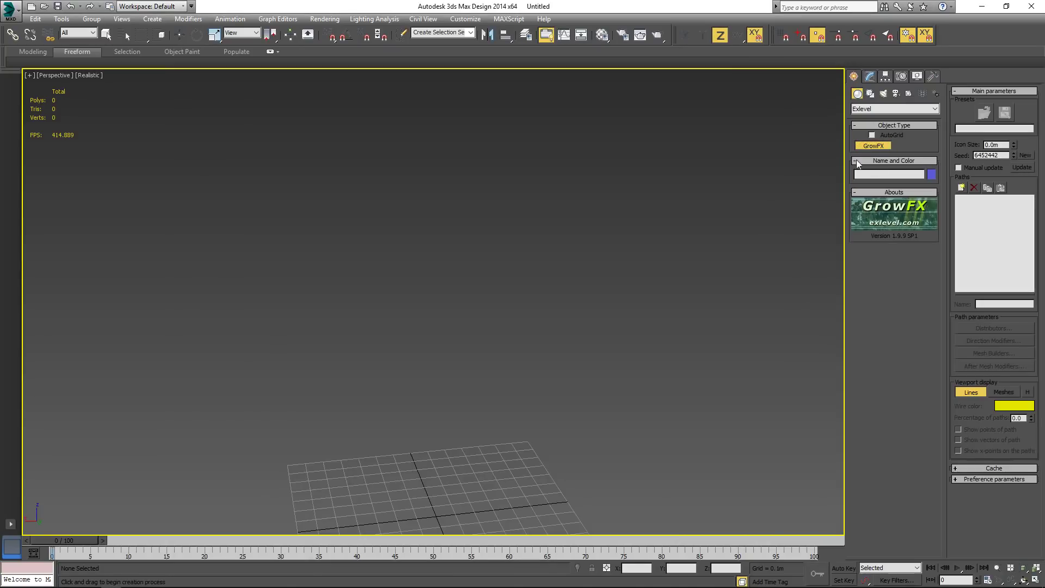
drag(434, 499, 440, 523)
middle_drag(474, 451, 472, 394)
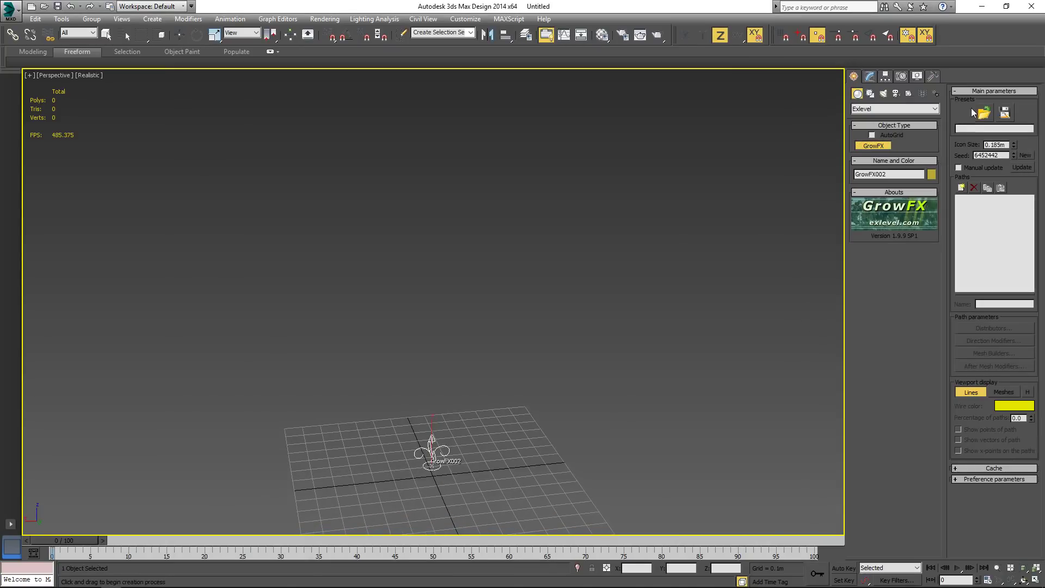
Step: Load the Oak_3.gfx preset with its material into the GrowFX object and deselect the tree
click(985, 113)
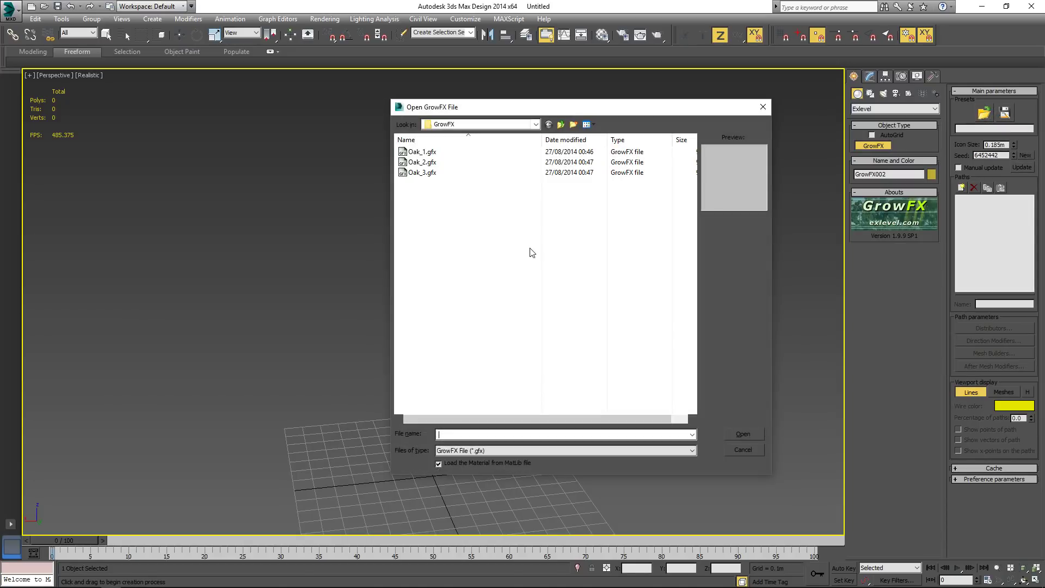
click(422, 153)
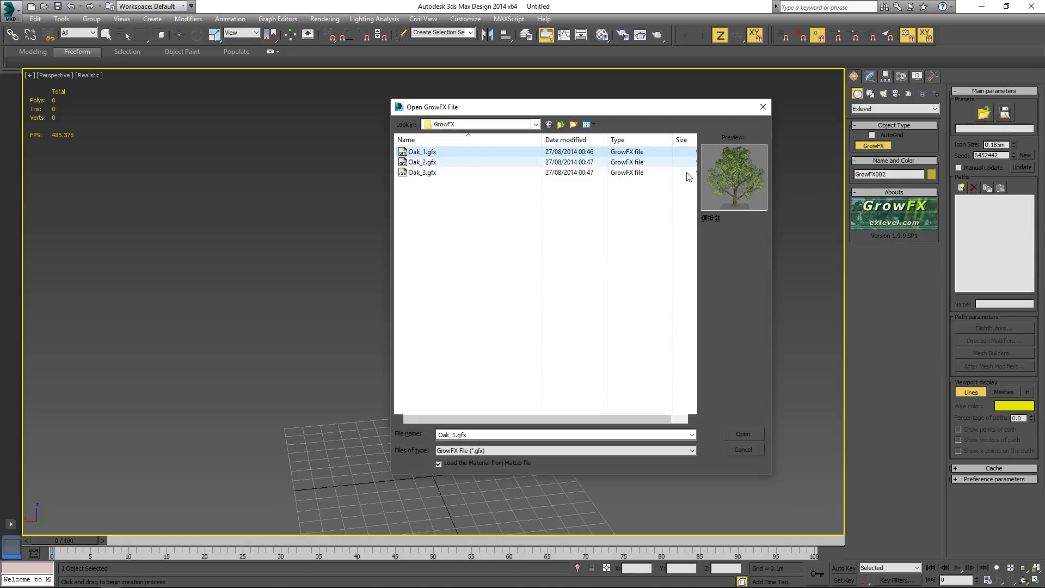
click(421, 173)
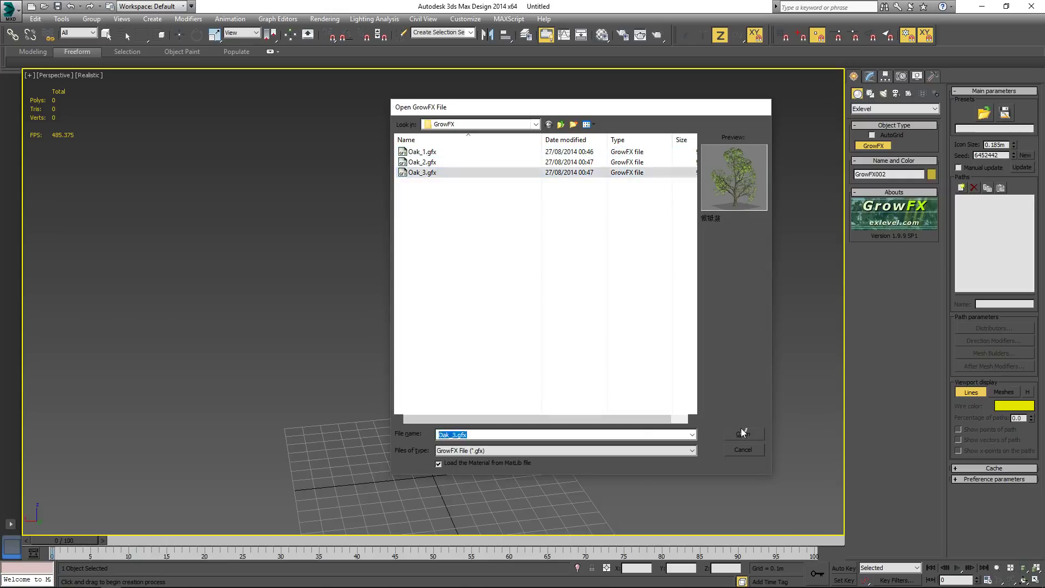
click(741, 430)
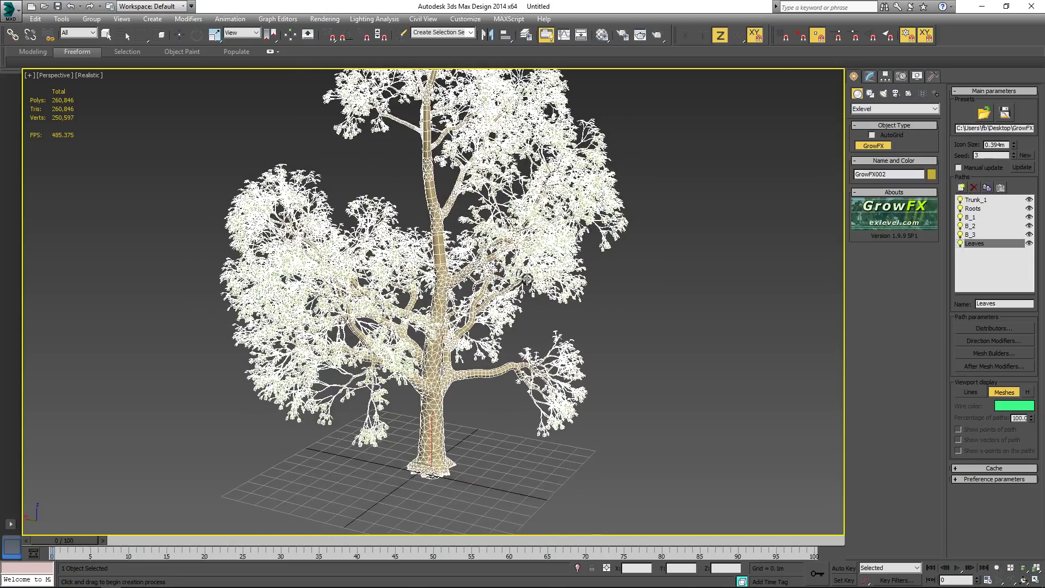
key(e)
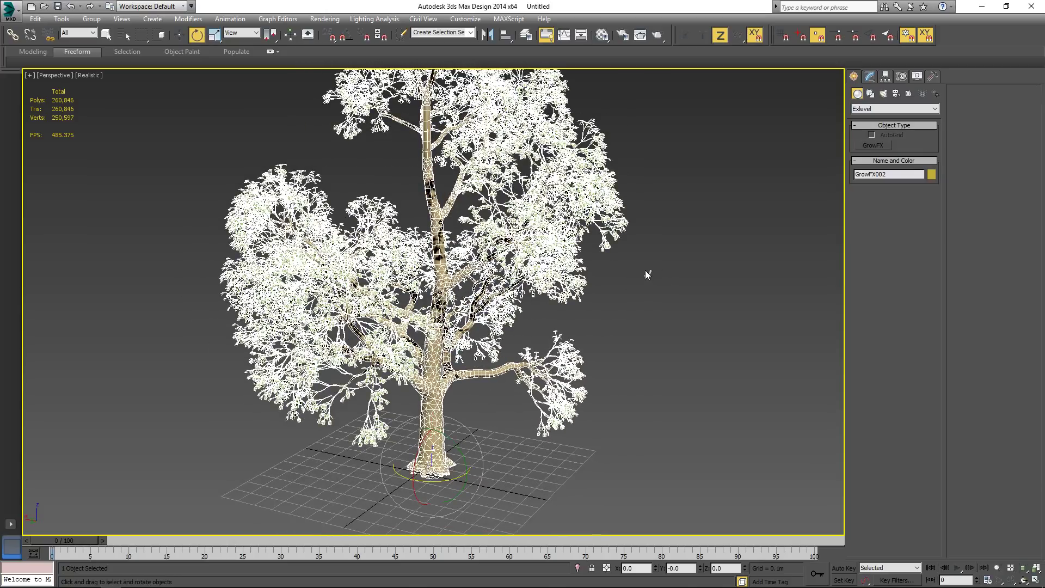
click(646, 270)
Step: Examine the oak's trunk, branches and individual leaf meshes from a distance and up close
middle_drag(645, 270, 660, 330)
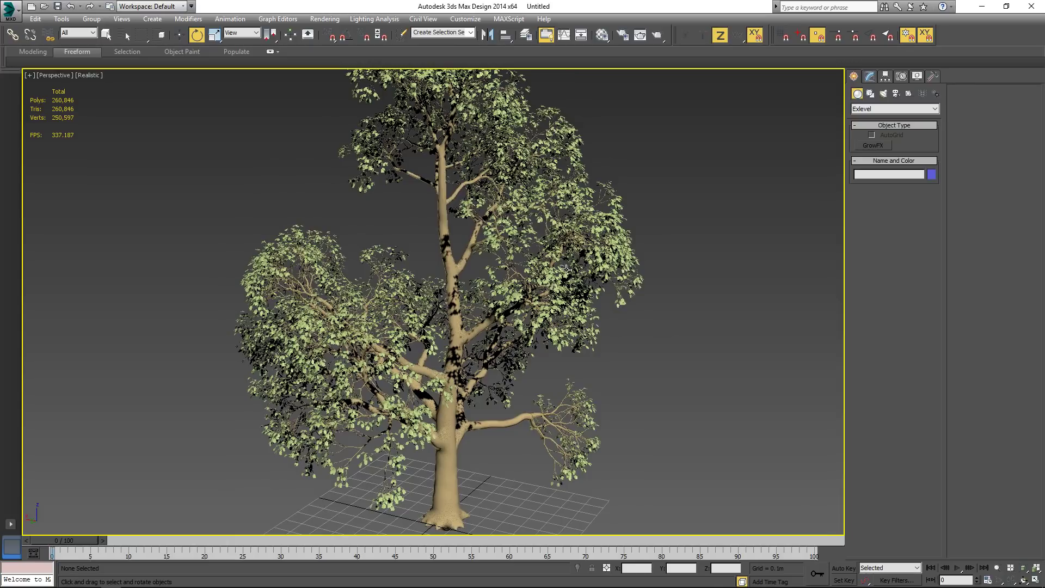
scroll(503, 313, up, 3)
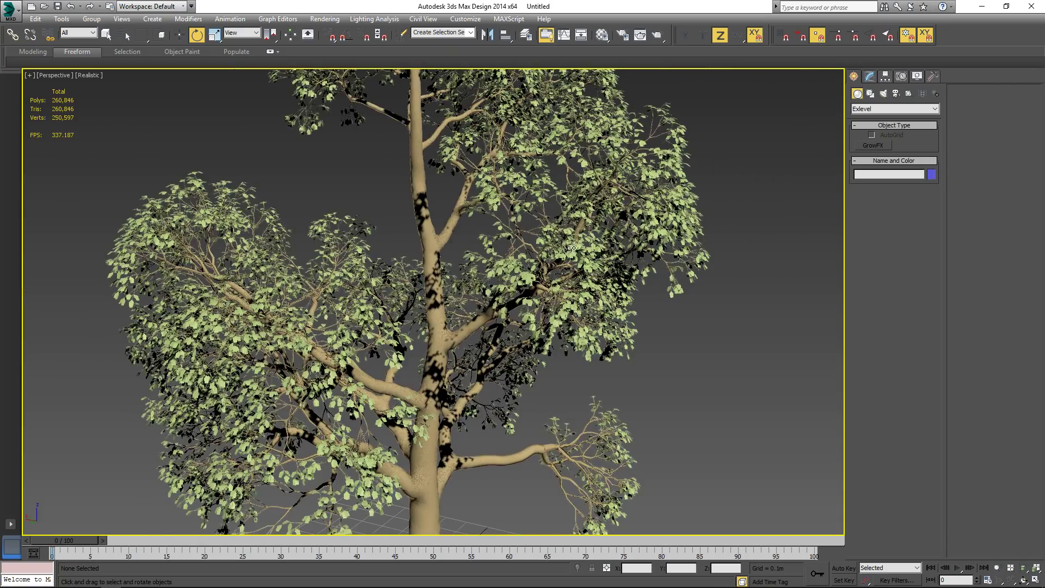
middle_drag(520, 211, 545, 277)
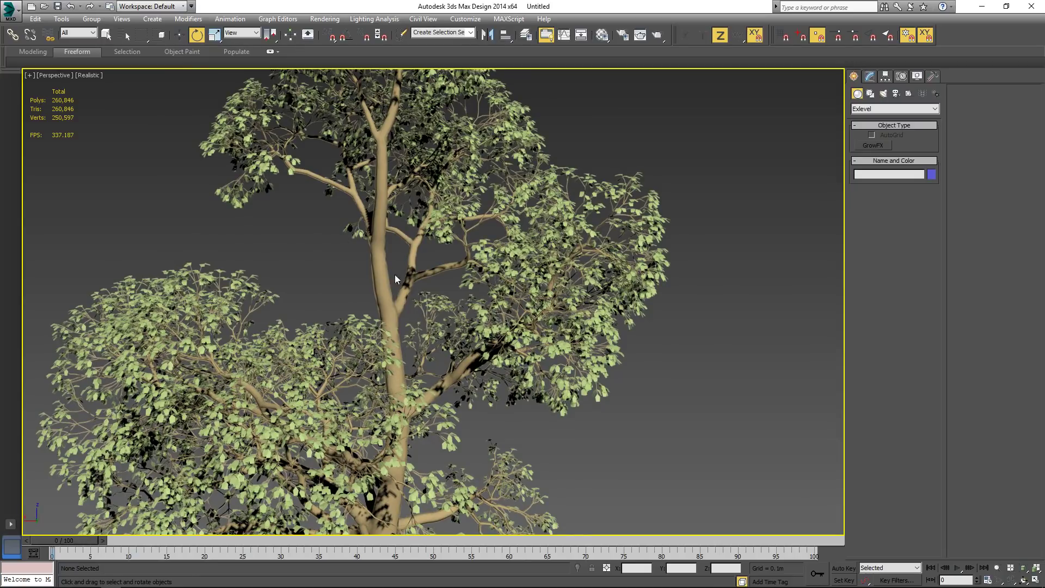
click(375, 265)
alt+middle_drag(671, 349, 671, 301)
scroll(603, 381, up, 6)
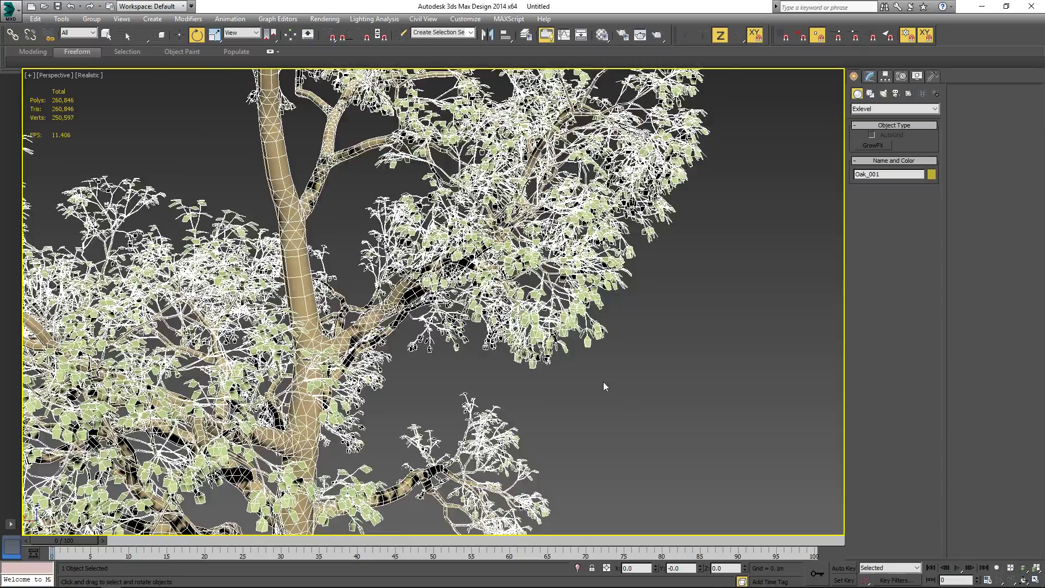
click(603, 381)
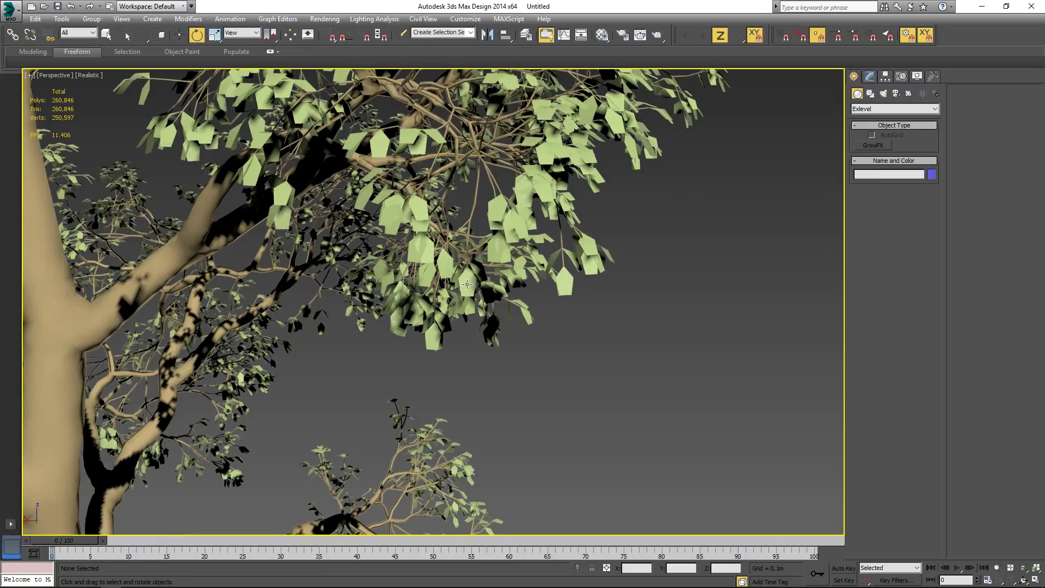
scroll(463, 267, up, 6)
scroll(467, 273, down, 3)
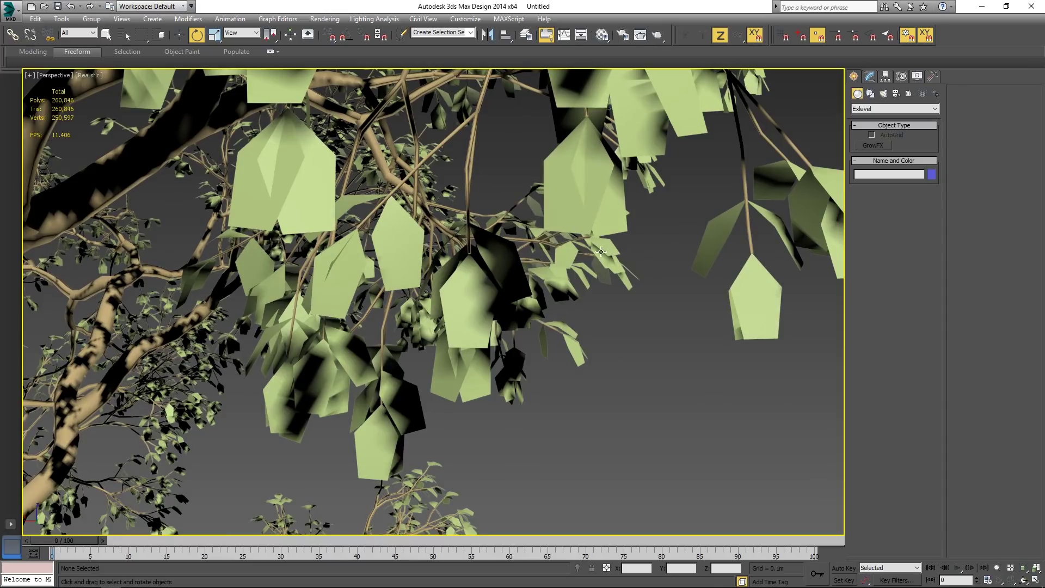
Step: Enable vertex colouring along paths for the oak's Leaves mesh in the GrowFX mesh builders
click(594, 195)
click(872, 80)
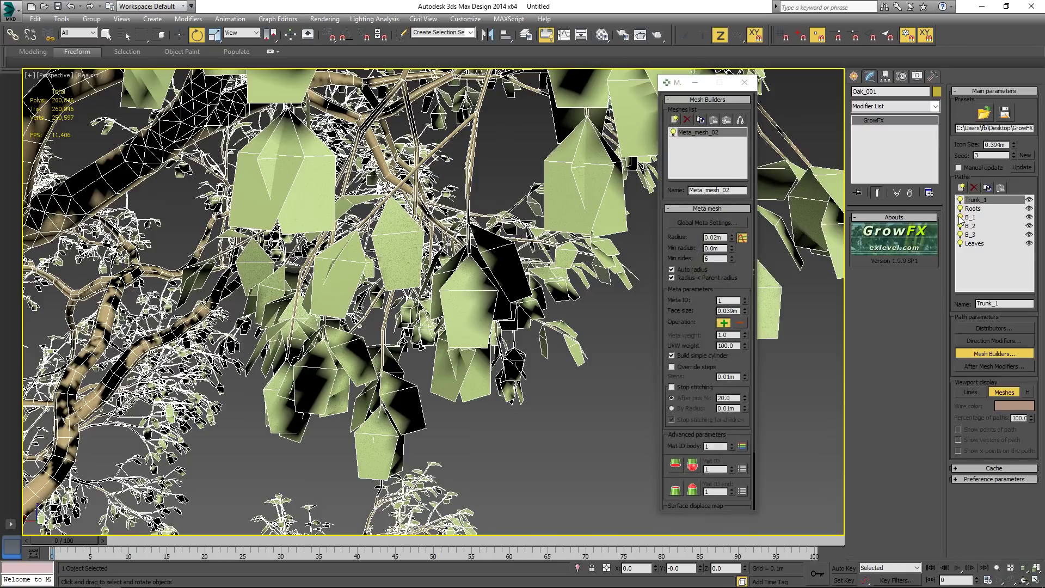
click(986, 244)
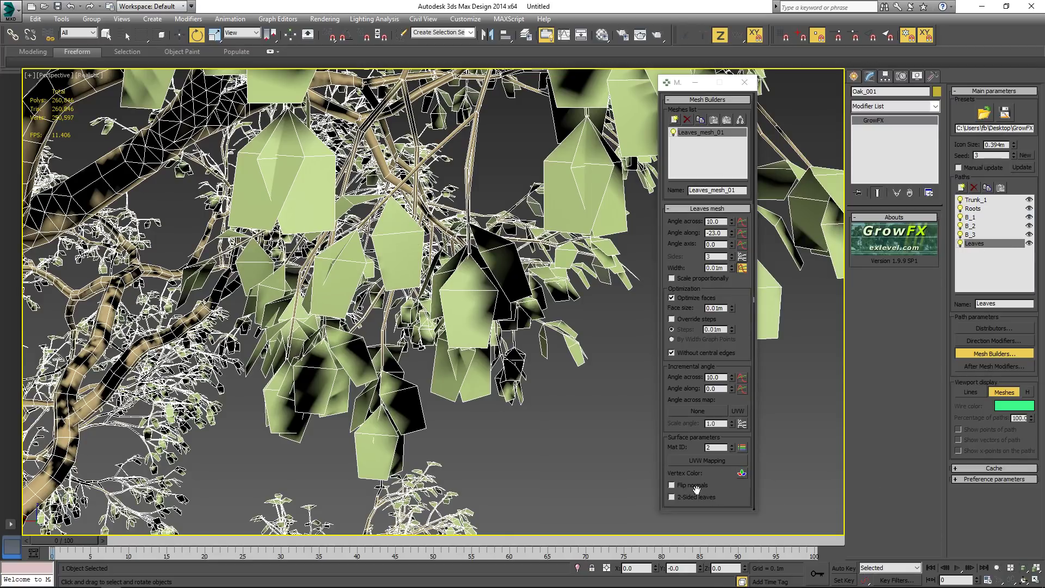
click(742, 473)
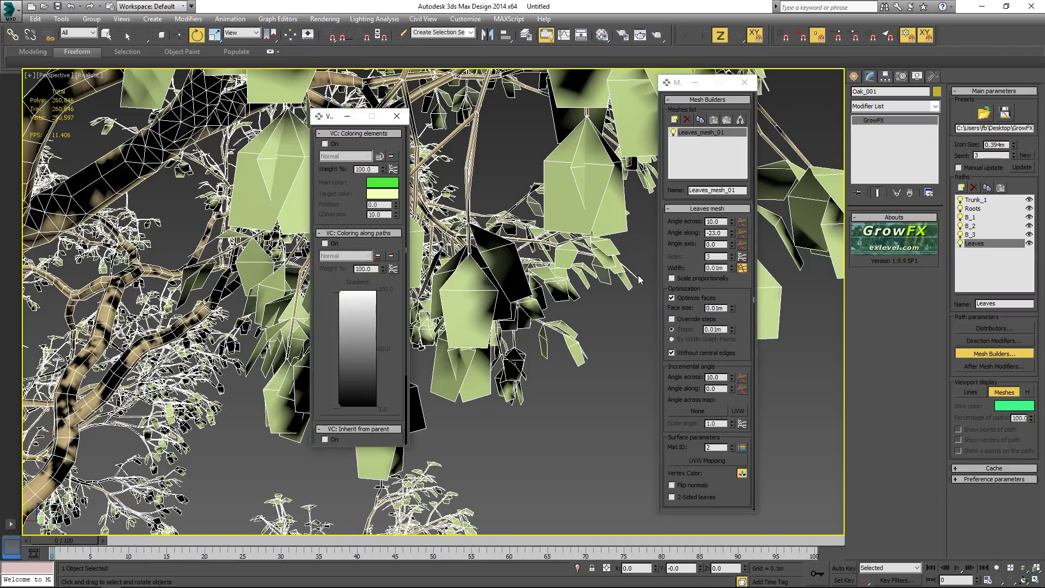
click(326, 243)
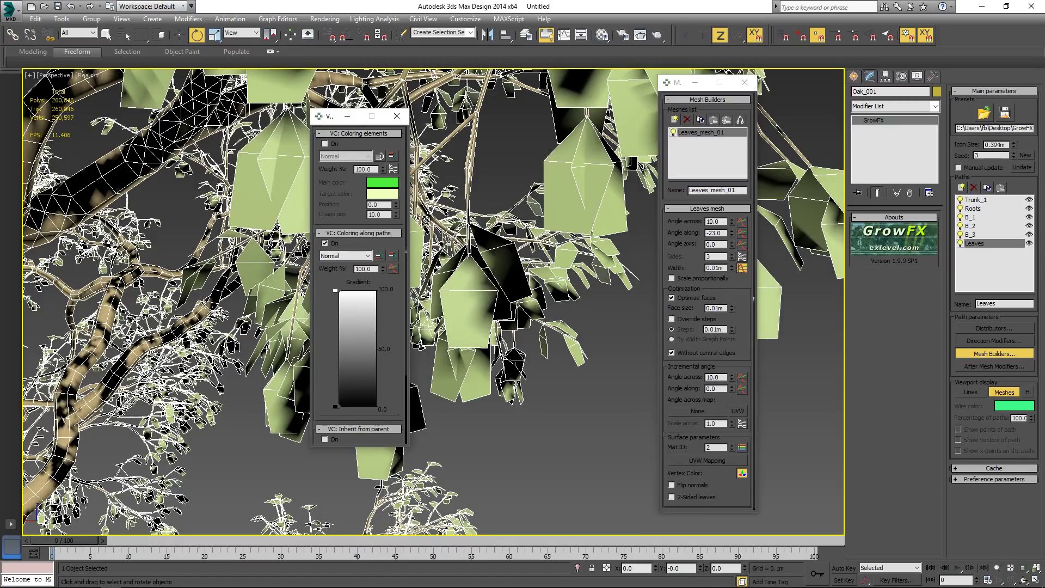
click(396, 116)
Step: Review the whole oak with its mesh wireframe, from the close leaves out to the full crown, and deselect it
scroll(555, 349, down, 6)
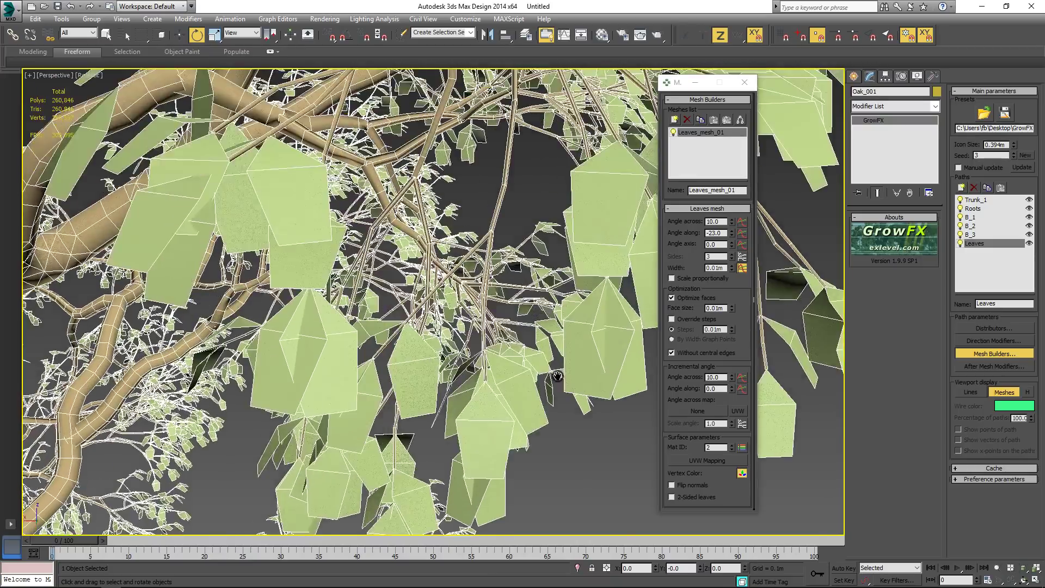
scroll(447, 294, down, 5)
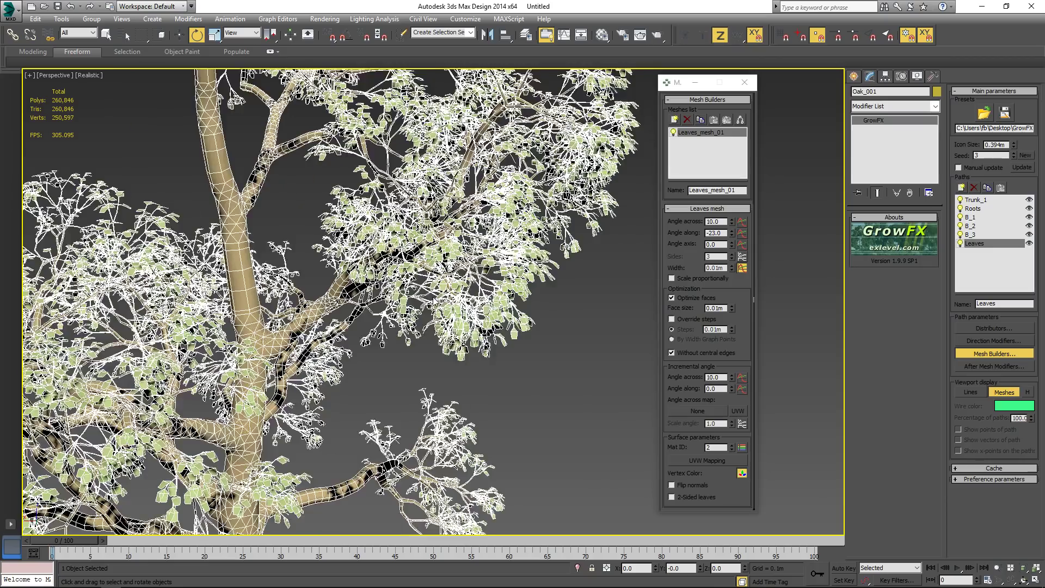
scroll(561, 350, down, 6)
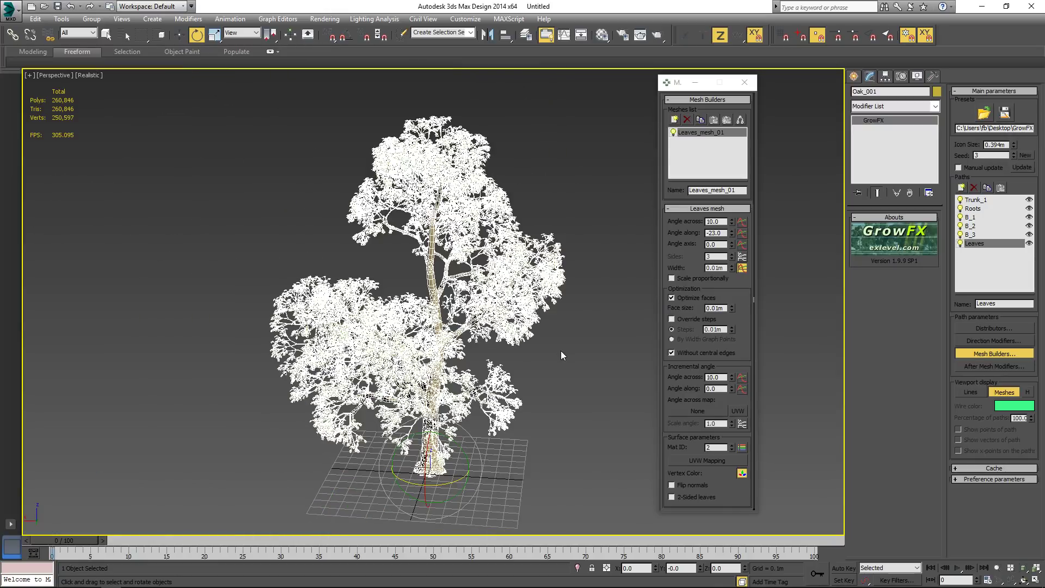
middle_drag(561, 351, 511, 349)
scroll(522, 360, up, 5)
scroll(522, 357, down, 5)
scroll(521, 354, up, 5)
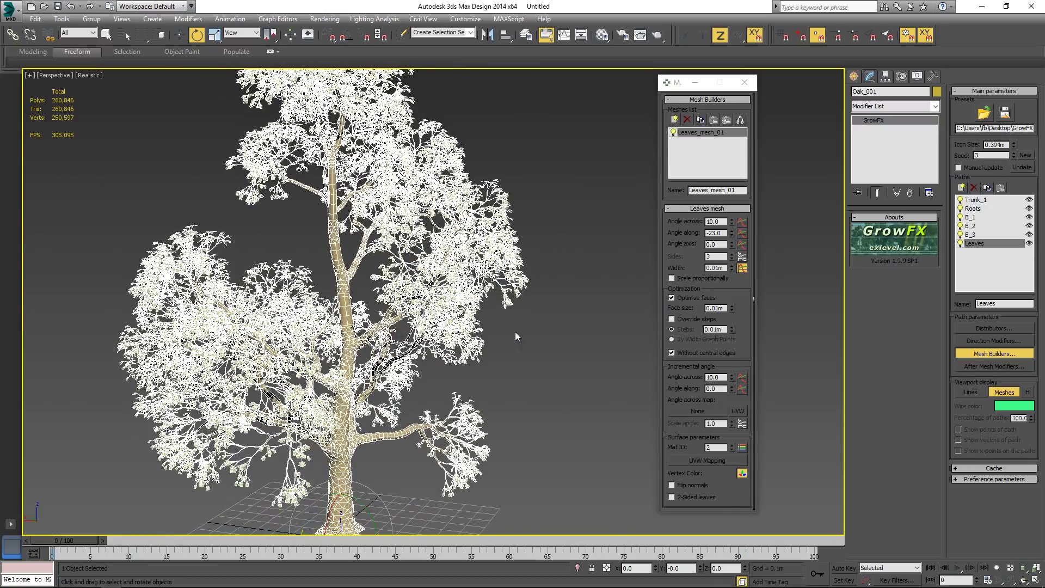
click(516, 331)
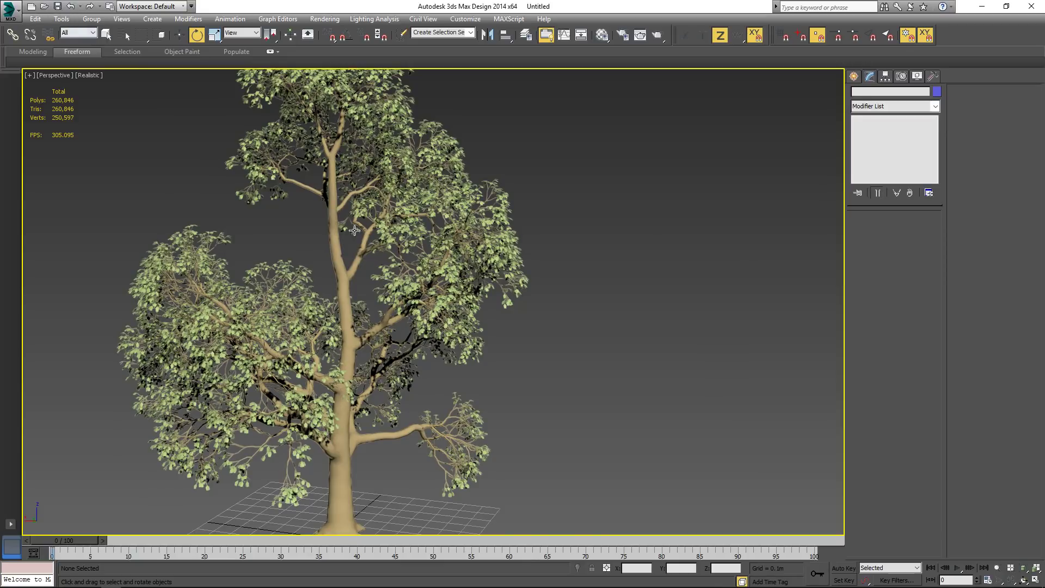
Step: Try to run the Snapshot tool without a selected object
click(61, 19)
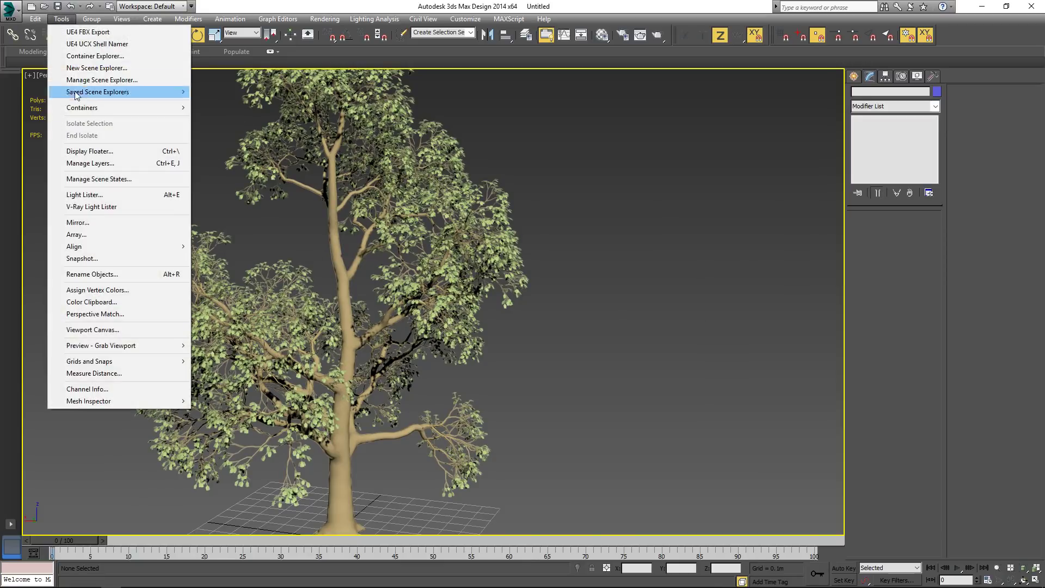
click(100, 259)
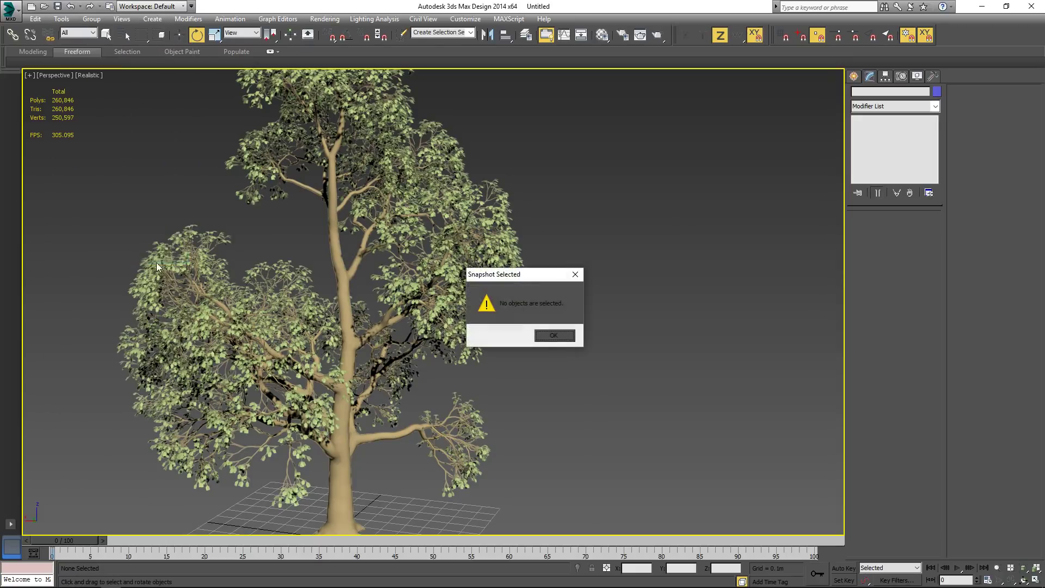
click(554, 335)
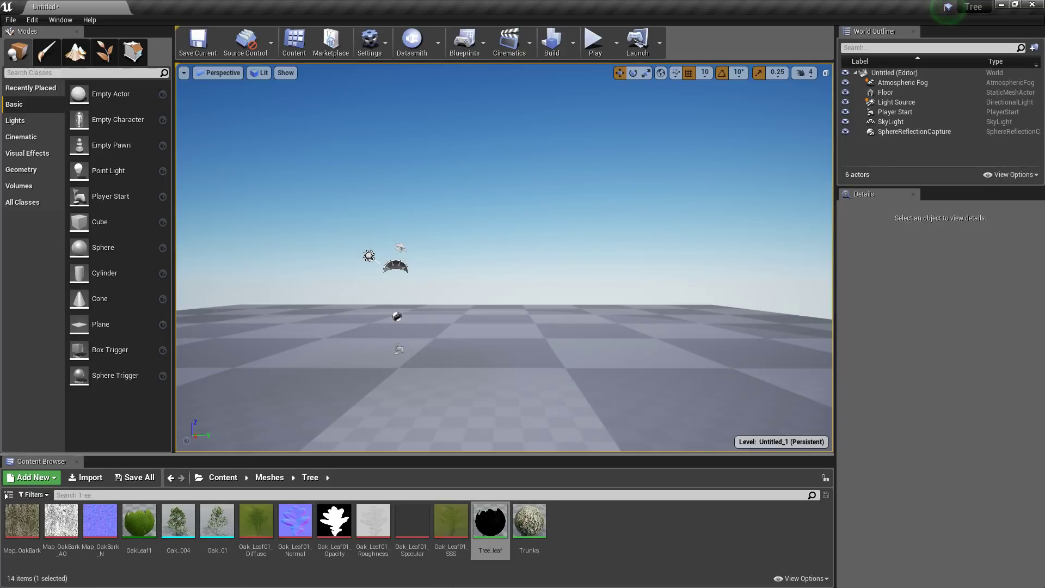
Step: Switch to Unreal Editor and place the Oak_004 and Oak_01 tree meshes side by side on the level's floor
drag(178, 521, 339, 353)
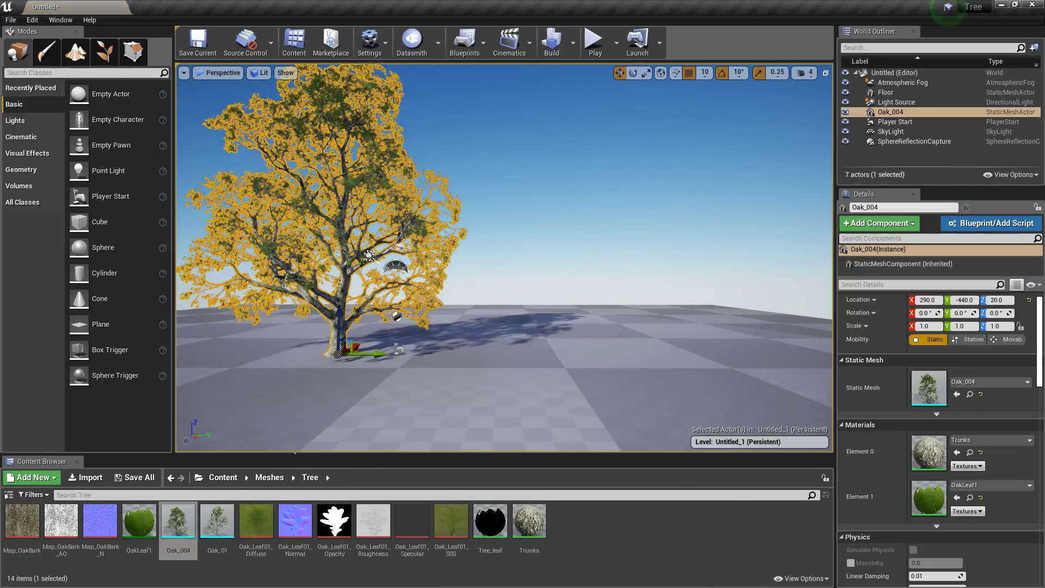
drag(218, 521, 539, 358)
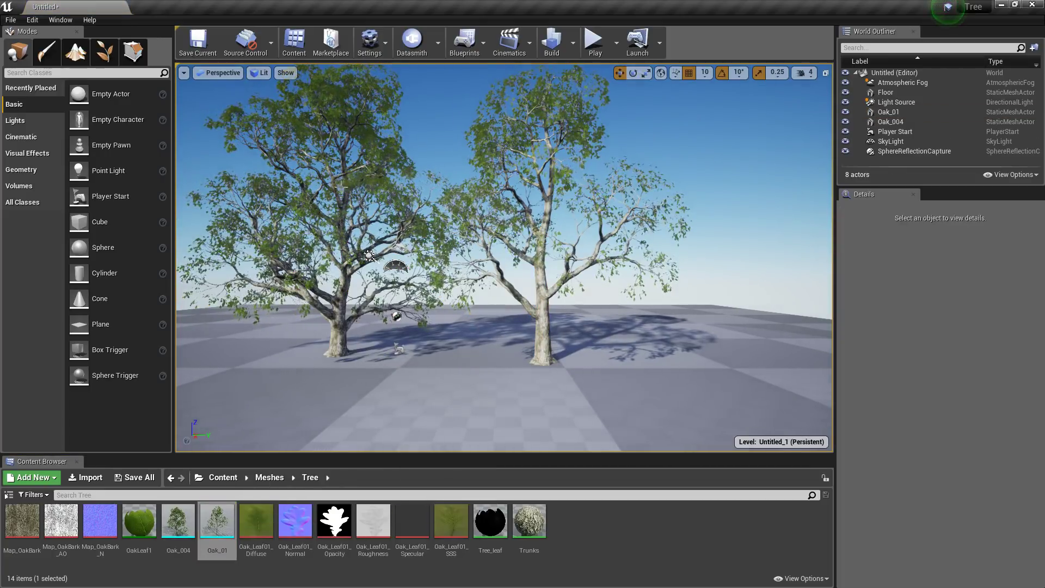
key(s)
mouse_move(523, 294)
right_down()
mouse_move(531, 315)
mouse_move(514, 275)
mouse_move(524, 285)
right_up()
key(w)
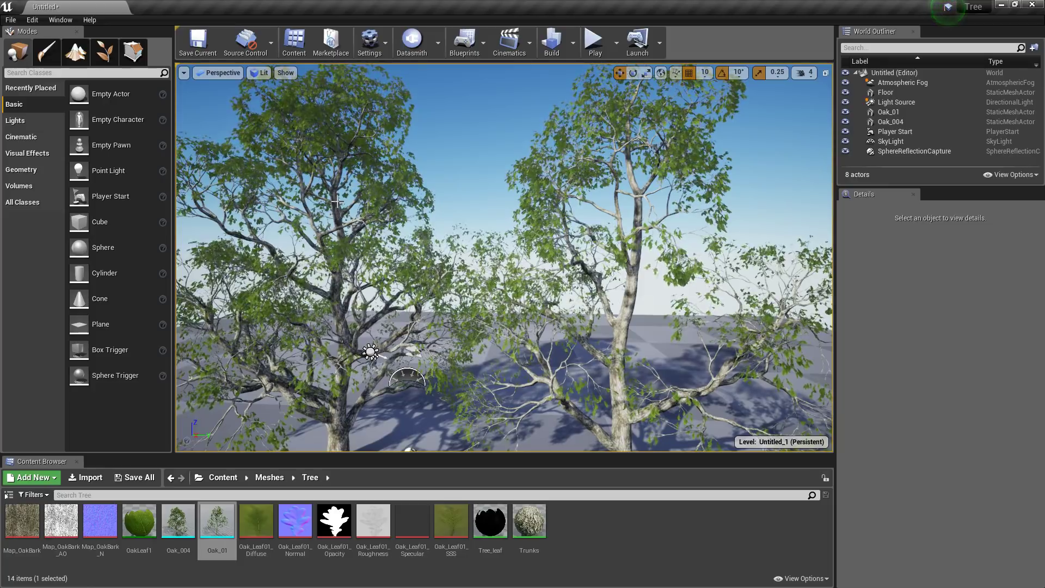
Step: Delete the Oak_004 tree from the level, keeping only Oak_01
click(424, 211)
key(Delete)
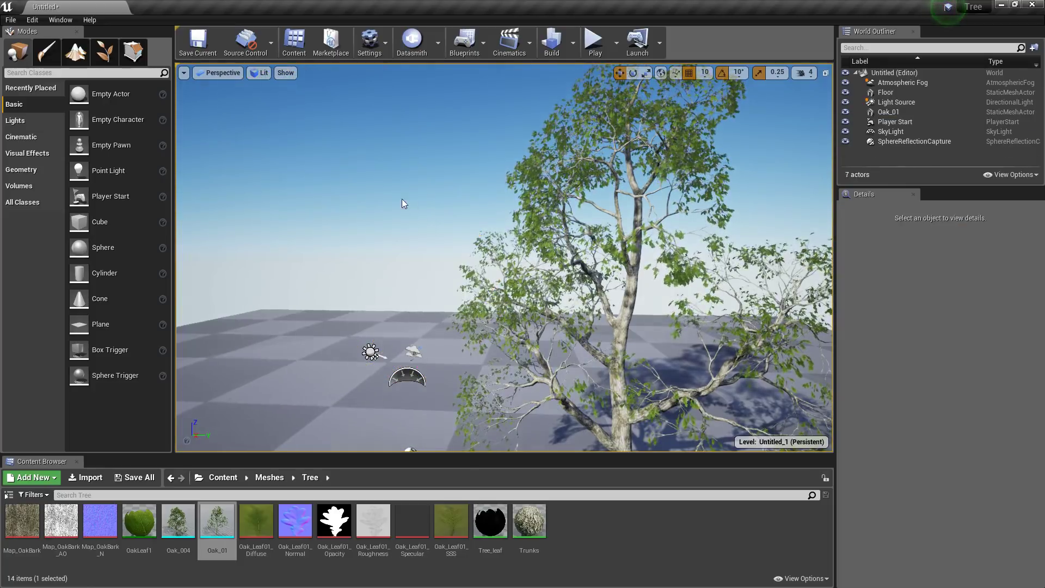
right_drag(404, 203, 545, 209)
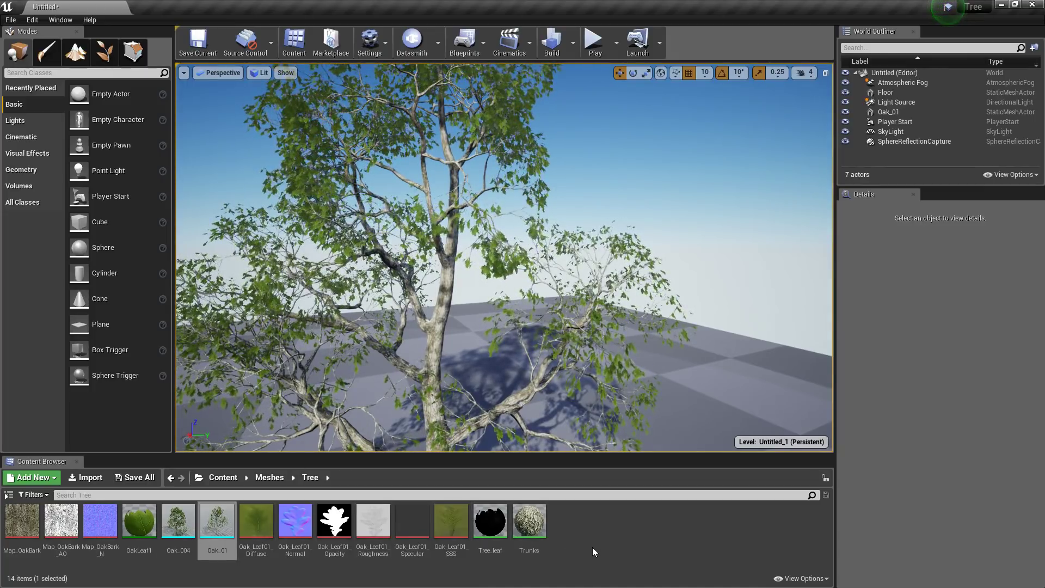
Step: Open the Tree_leaf material and spread out its opacity and roughness Texture Sample nodes so the connections are easier to read
double_click(491, 533)
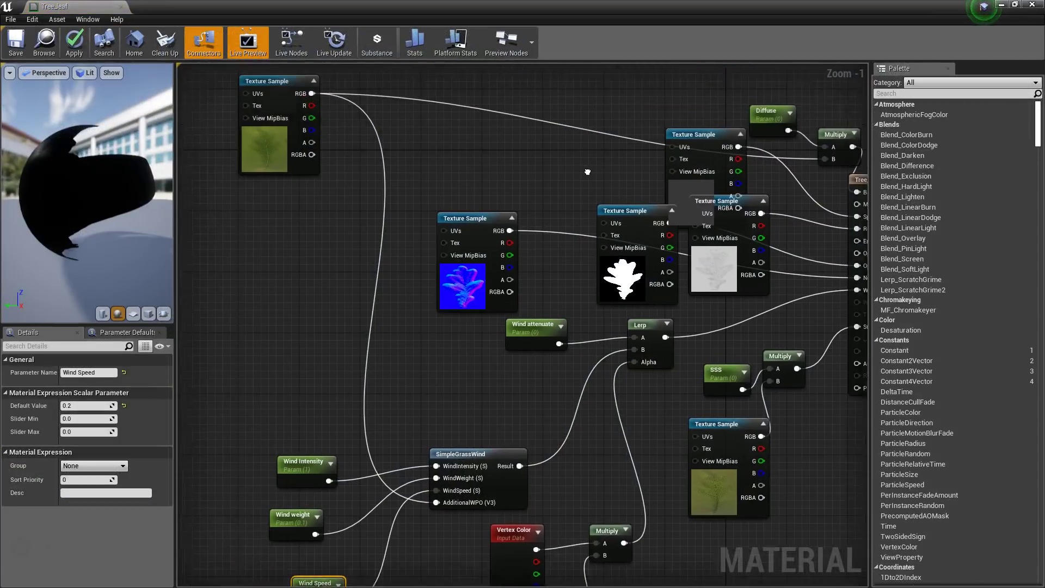
drag(587, 167, 415, 166)
drag(495, 241, 466, 265)
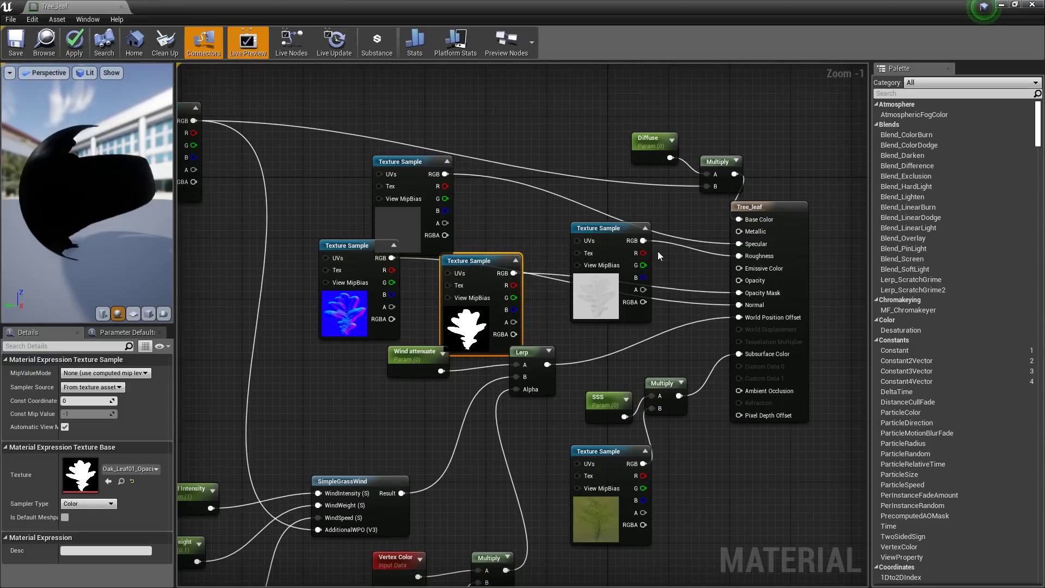
drag(621, 229, 590, 270)
drag(493, 271, 501, 243)
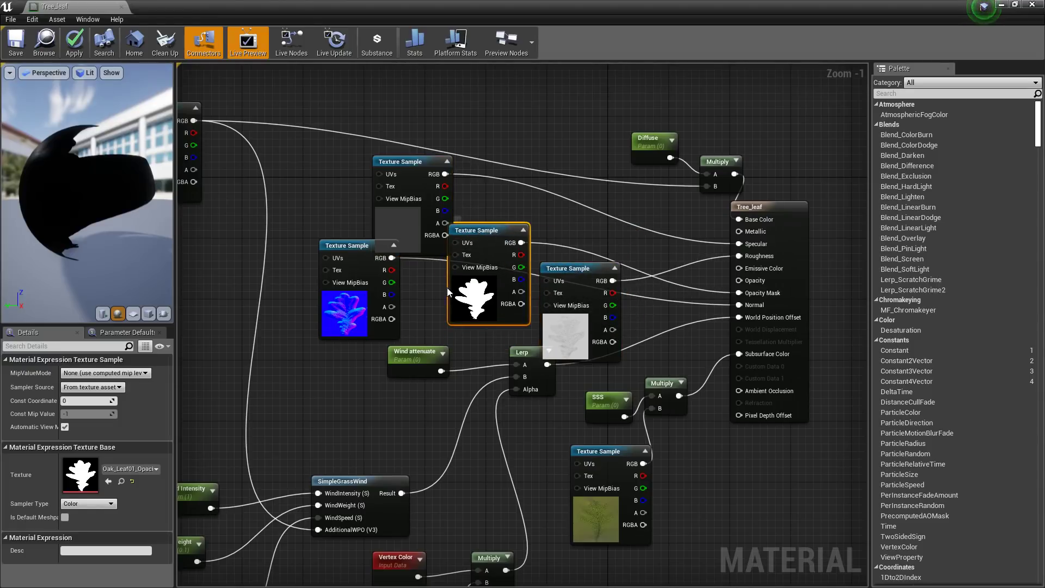
drag(616, 293, 618, 278)
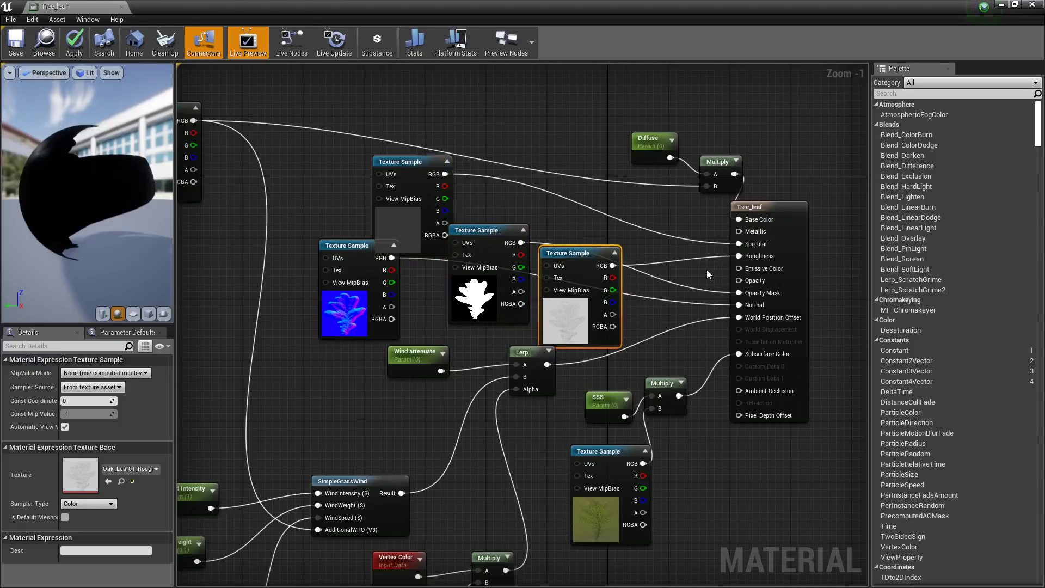
Step: Examine the Tree_leaf material's blend and shading settings plus its wind and Vertex Color nodes, and return to the level
click(763, 210)
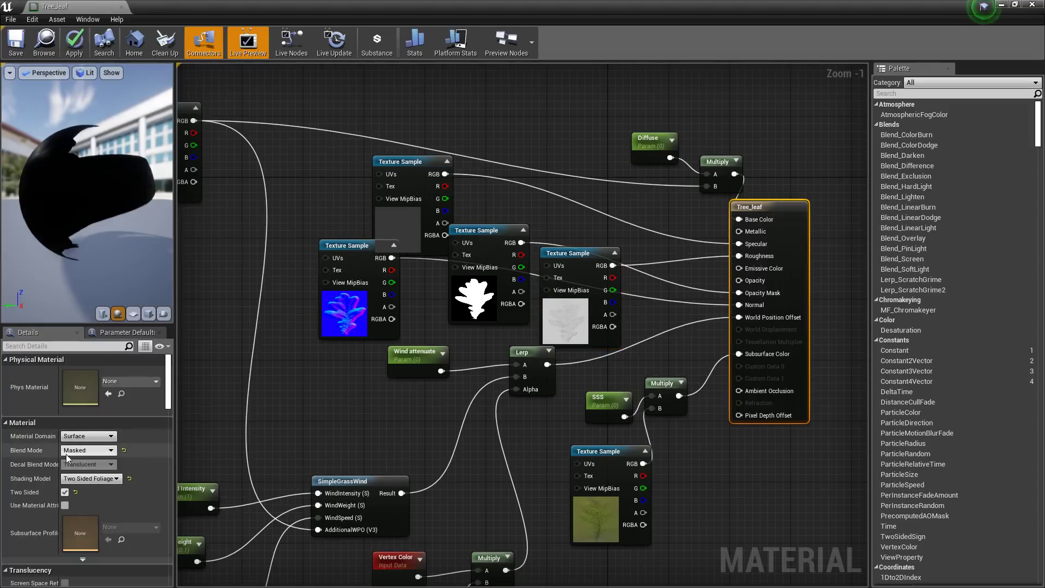
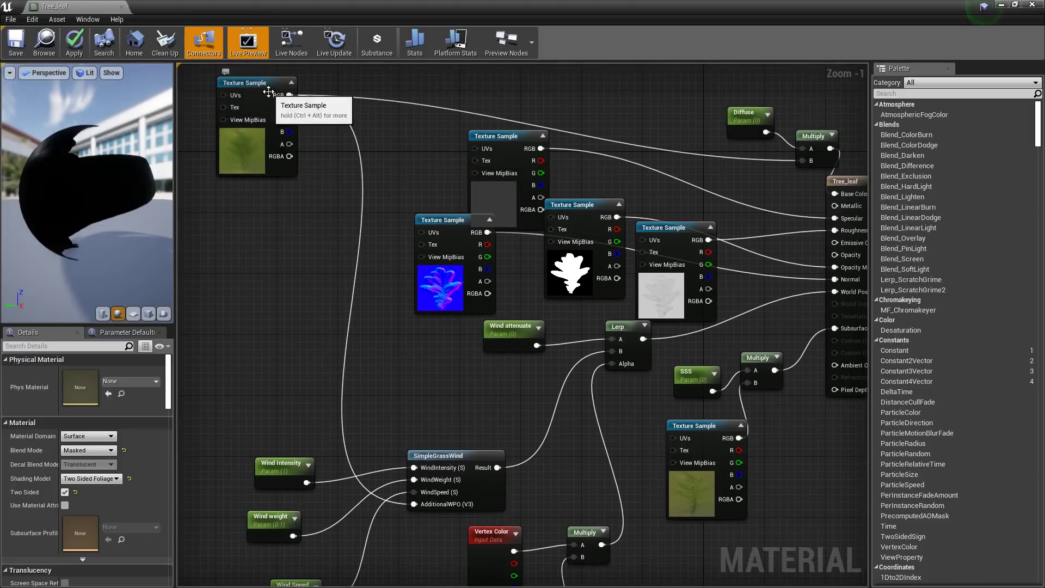
right_drag(438, 529, 422, 409)
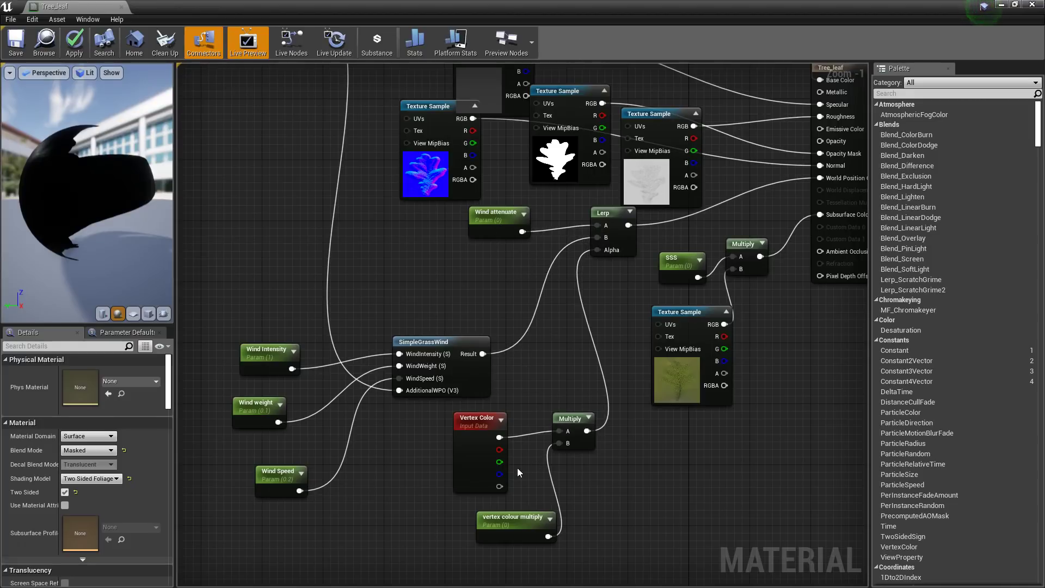
drag(473, 423, 459, 424)
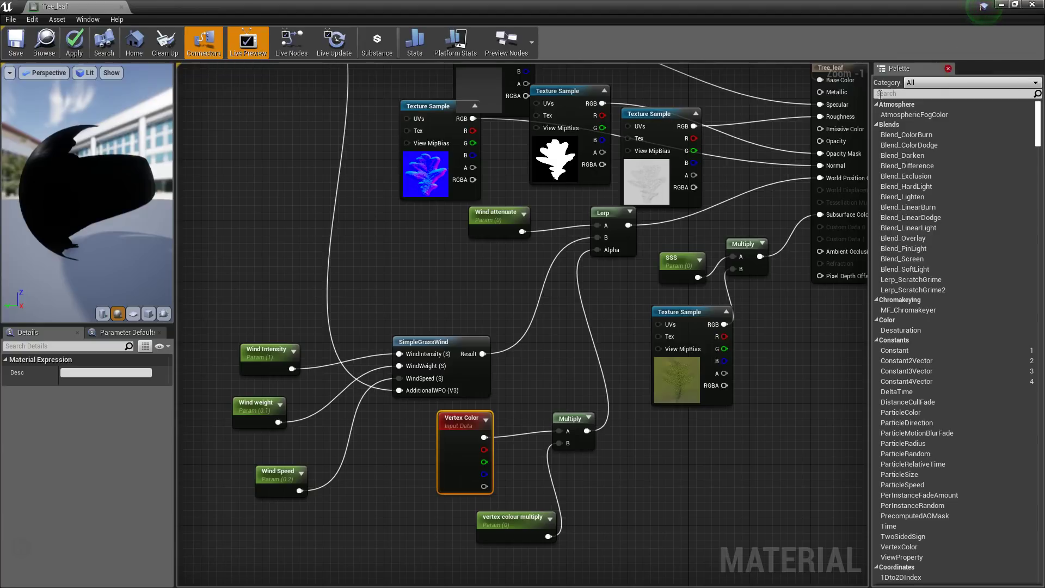
click(1000, 6)
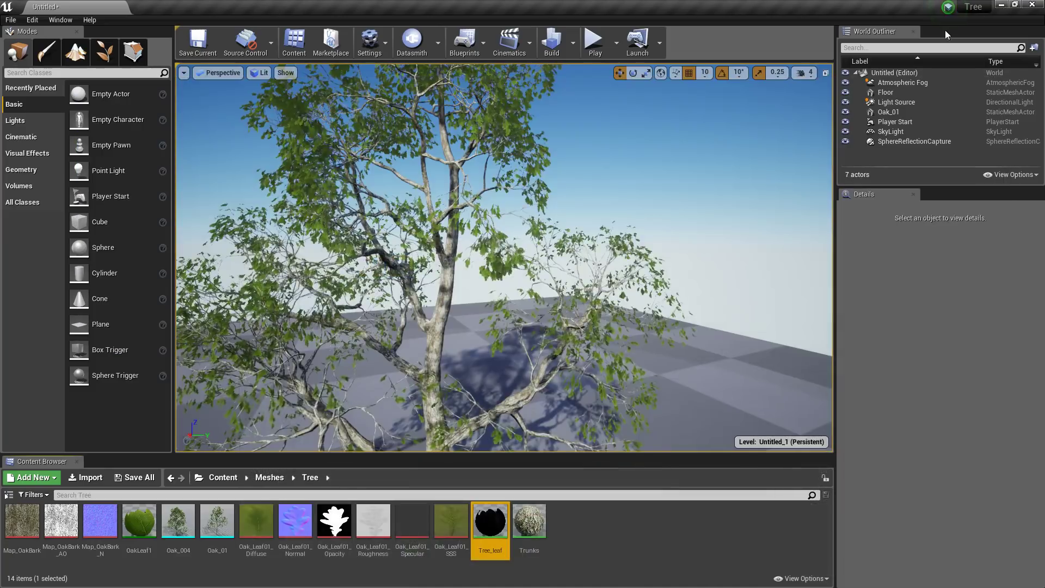
Step: Inspect the leaves and branches of the Oak_01 tree up close in the level, leaving it deselected
scroll(415, 200, up, 5)
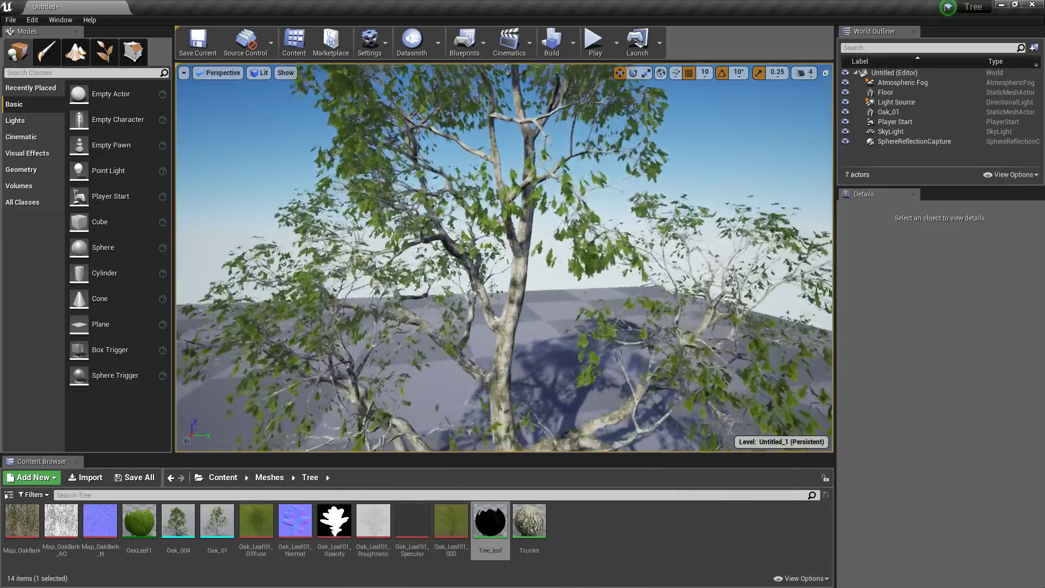
middle_drag(451, 206, 498, 150)
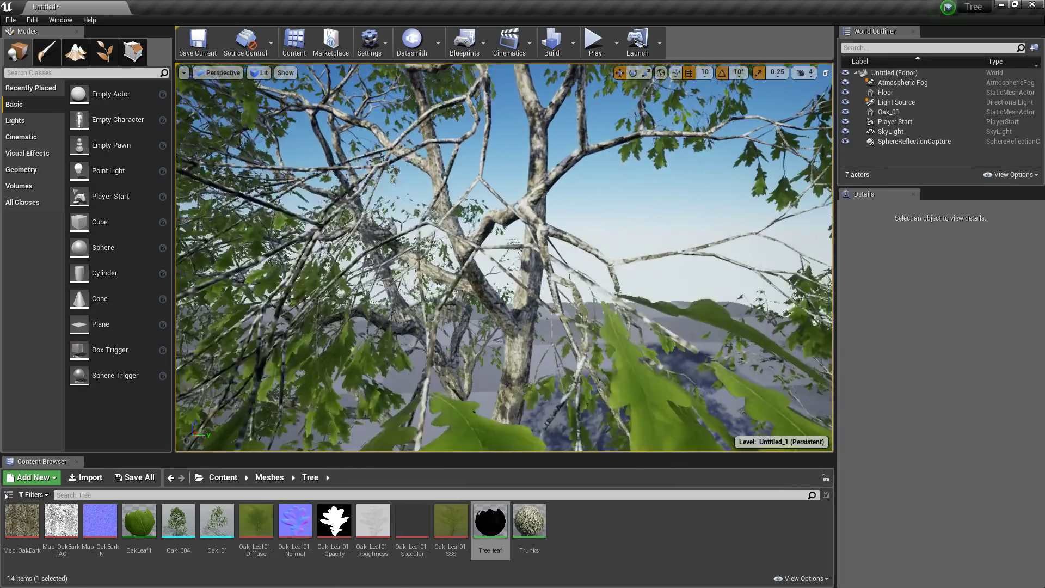
click(469, 221)
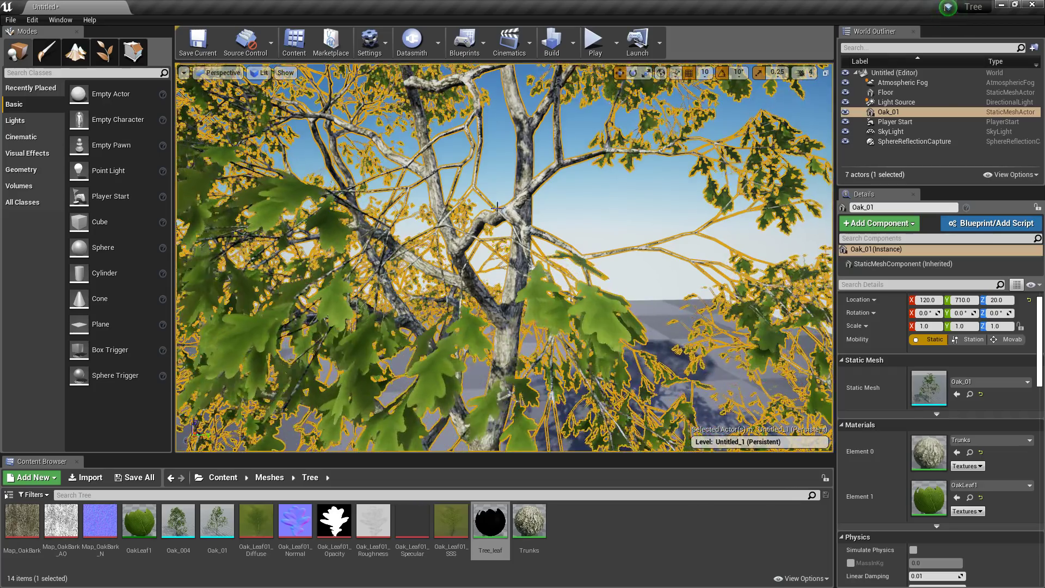
click(571, 215)
right_drag(563, 199, 568, 260)
right_drag(563, 198, 458, 179)
Step: Examine the whole Oak_01 tree and its shadow on the floor from a distance and from several sides
scroll(521, 205, down, 5)
scroll(521, 205, down, 5)
scroll(521, 206, up, 2)
right_drag(534, 232, 546, 261)
key(w)
key(a)
key(s)
key(e)
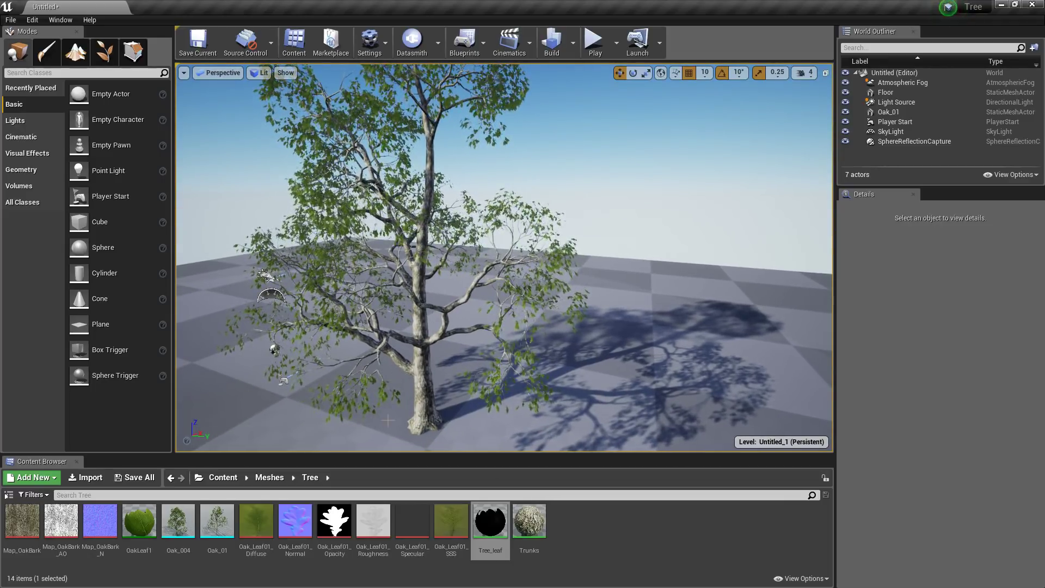
mouse_move(444, 332)
right_down()
mouse_move(418, 332)
mouse_move(445, 329)
right_up()
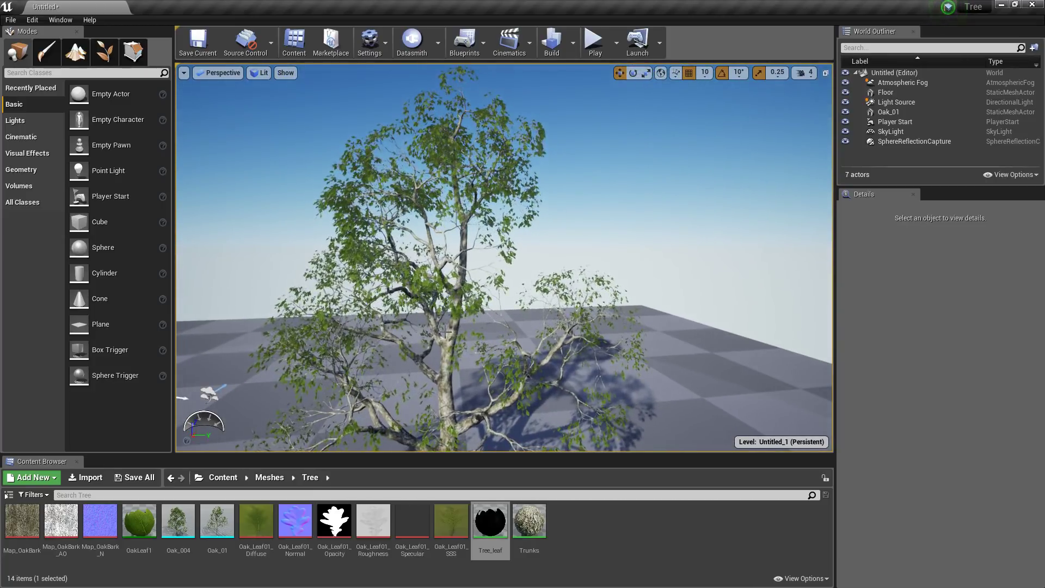
mouse_move(454, 235)
right_down()
mouse_move(453, 261)
mouse_move(453, 237)
right_up()
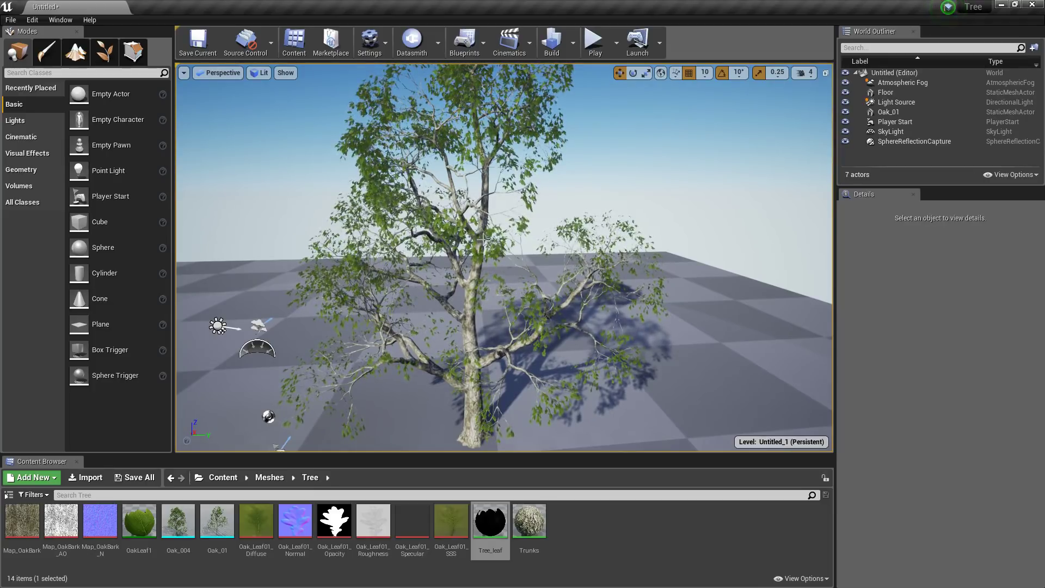
mouse_move(497, 225)
right_down()
mouse_move(485, 278)
mouse_move(496, 224)
right_up()
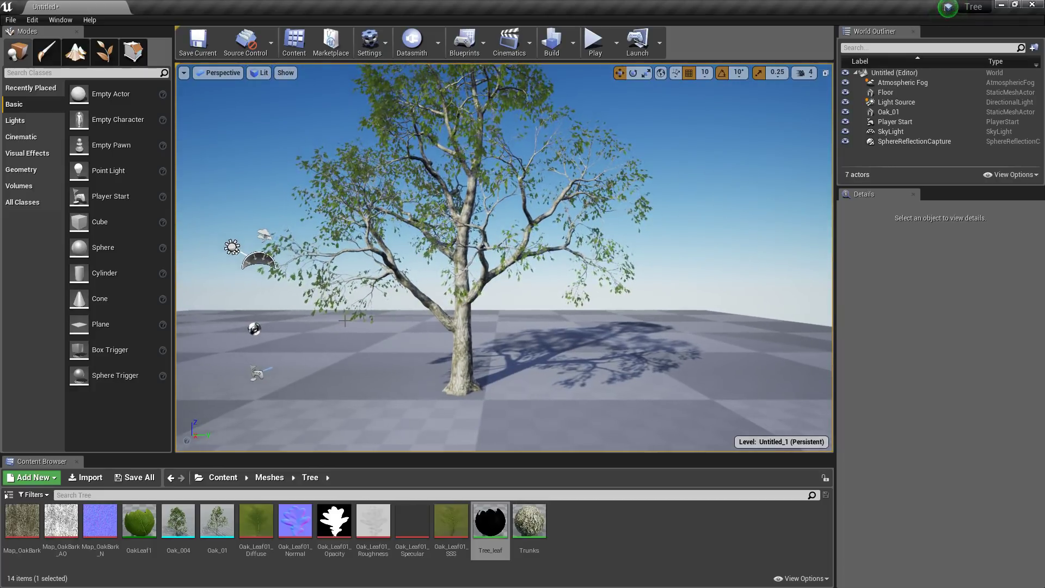